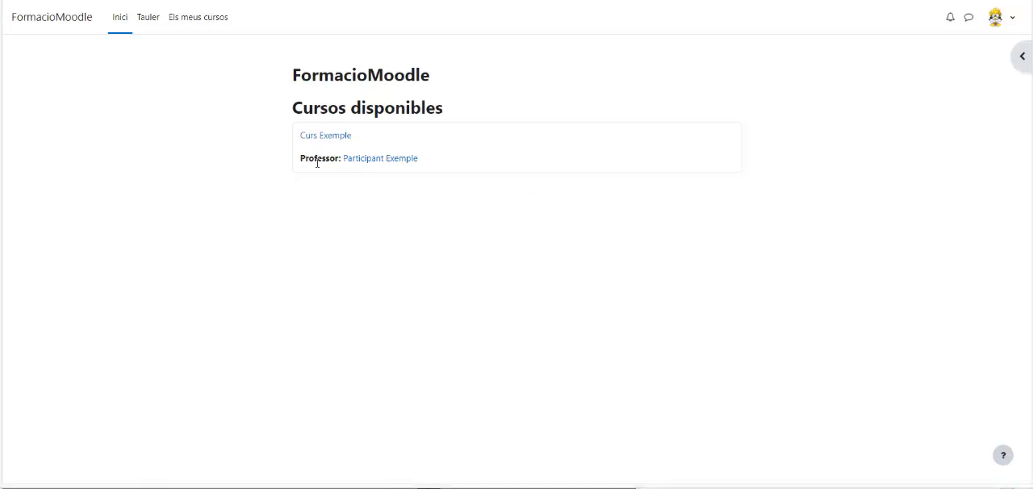
# - Open the settings of the course Curs Exemple and collapse all of their sections
pyautogui.moveTo(306, 162); pyautogui.dragTo(443, 180)
pyautogui.click(439, 221)
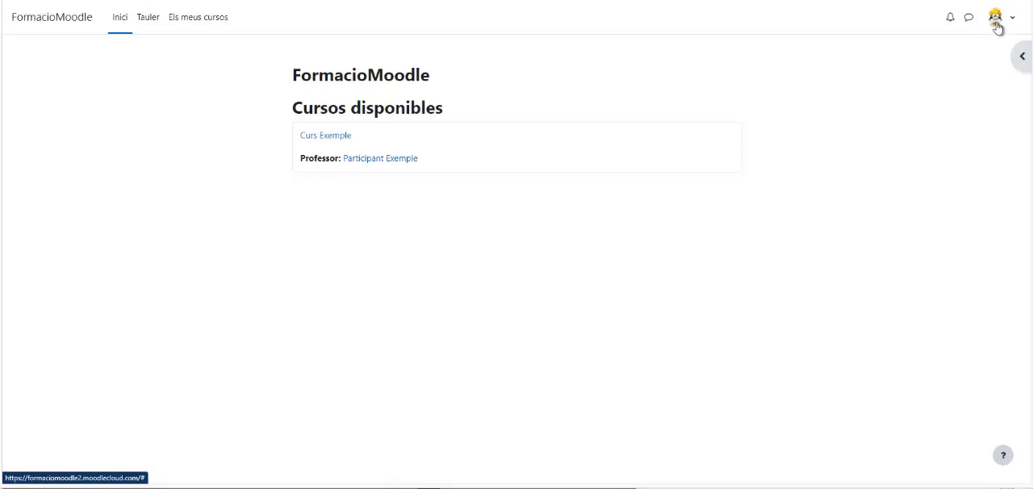
pyautogui.click(337, 138)
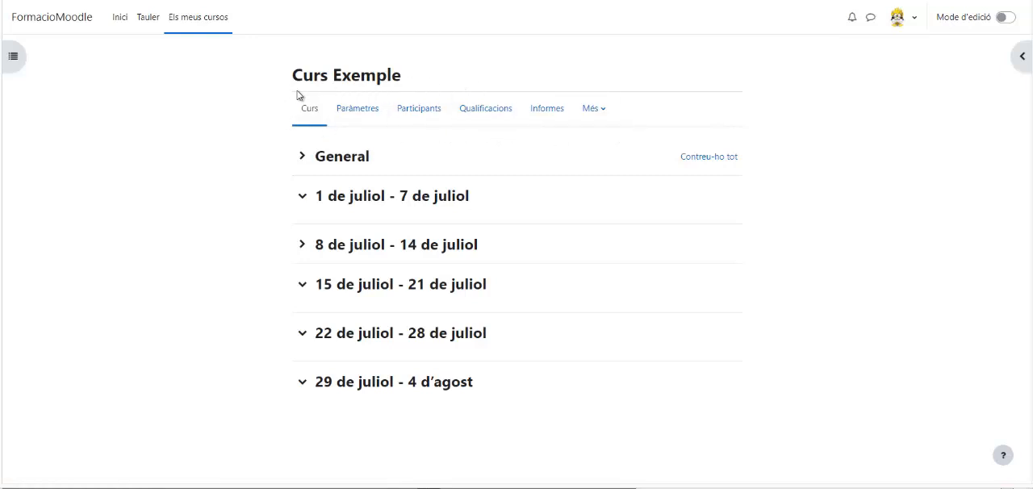
pyautogui.click(360, 113)
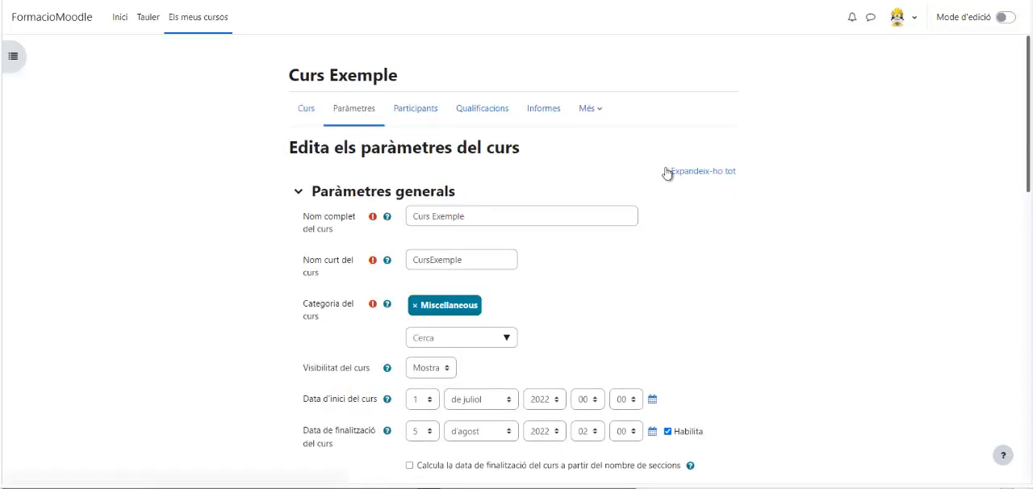
pyautogui.click(702, 172)
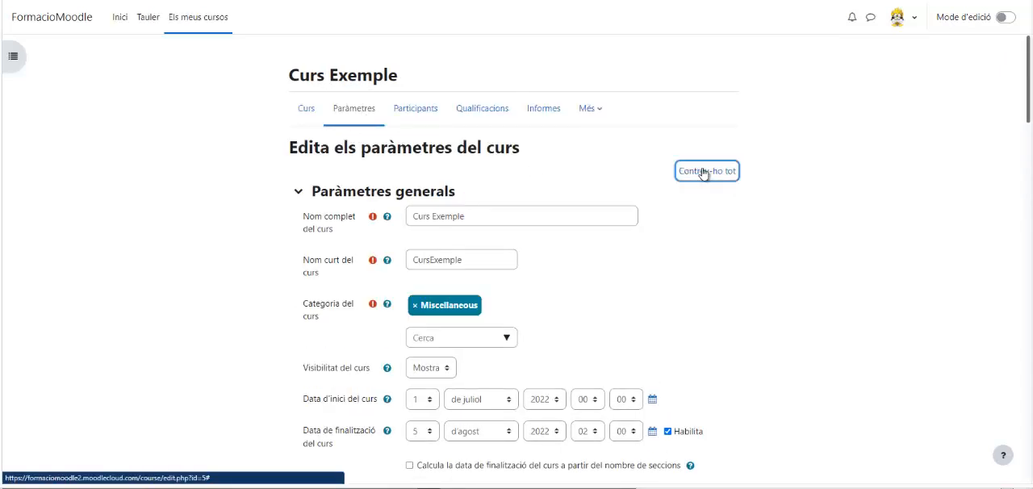
pyautogui.click(702, 173)
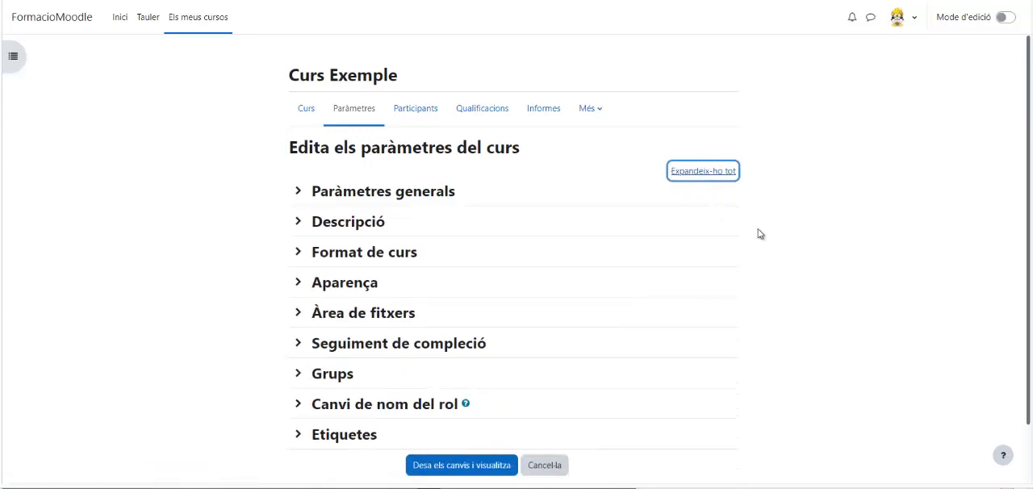
# - Expand the general parameters of the course and review its names, category, visibility and dates
pyautogui.scroll(-1, 759, 234)
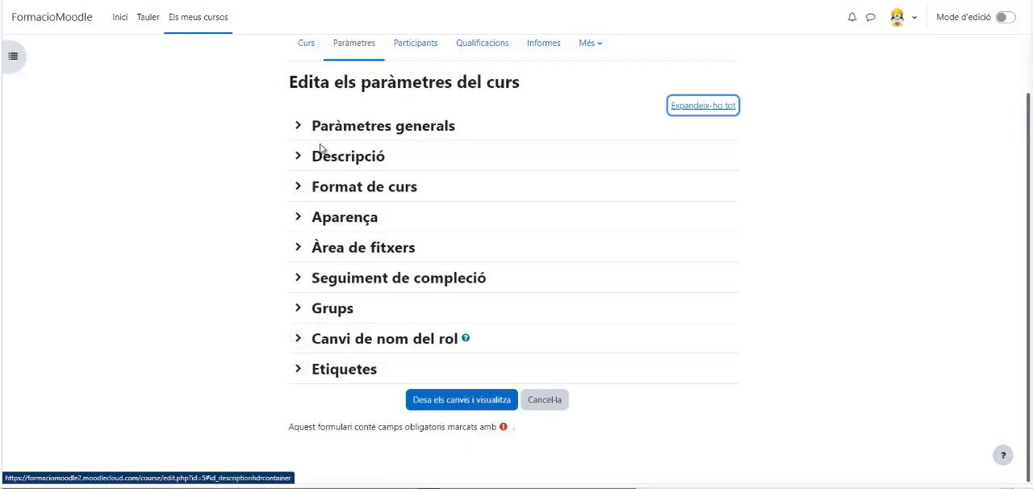
pyautogui.click(298, 127)
pyautogui.scroll(-2, 581, 201)
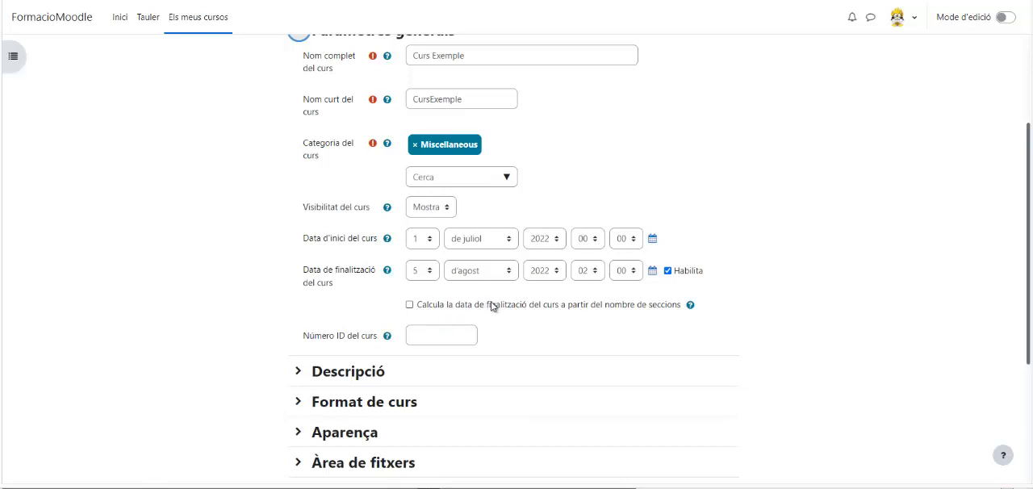
pyautogui.scroll(-1, 492, 305)
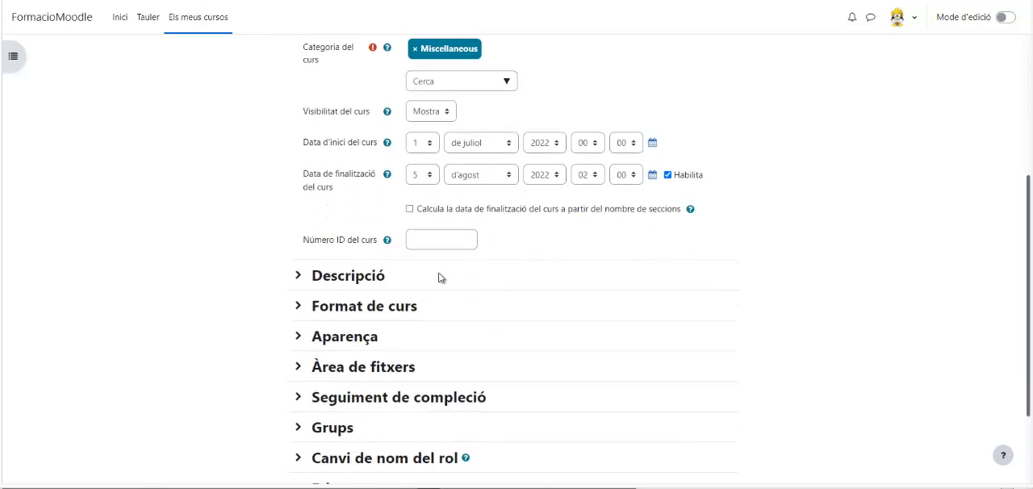
# - Enter "POSAR TEXT INFORMATIU" as the course summary in the Descripció section
pyautogui.click(364, 275)
pyautogui.click(454, 352)
pyautogui.write('POSAR TEXT INFORMATIU')
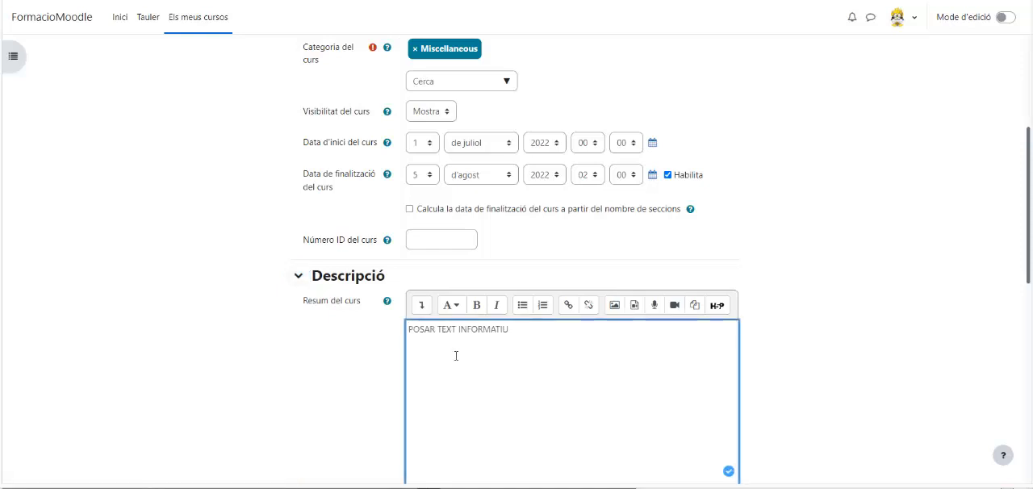
# - Add vegetatux.png as the course image, save the settings and check the course listing on the site home page
pyautogui.scroll(-2, 456, 355)
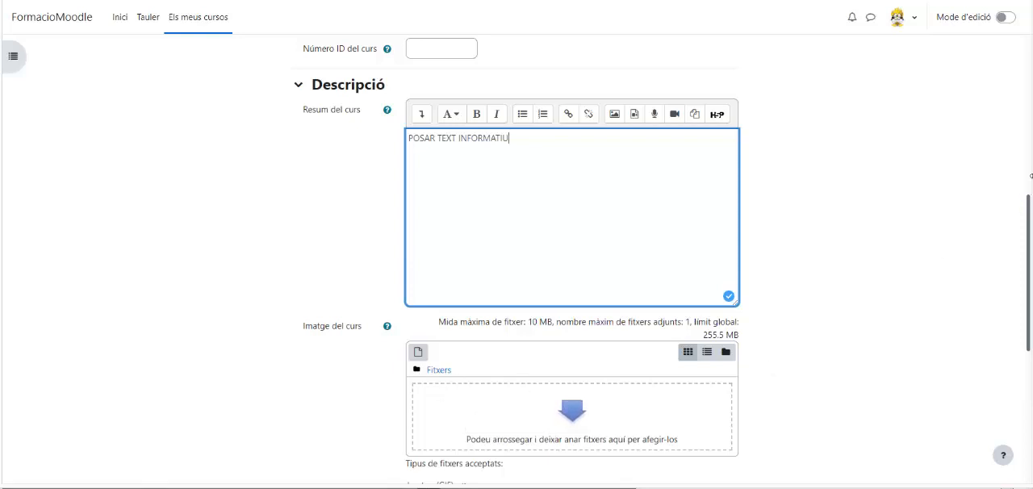
pyautogui.moveTo(485, 488); pyautogui.dragTo(454, 401)
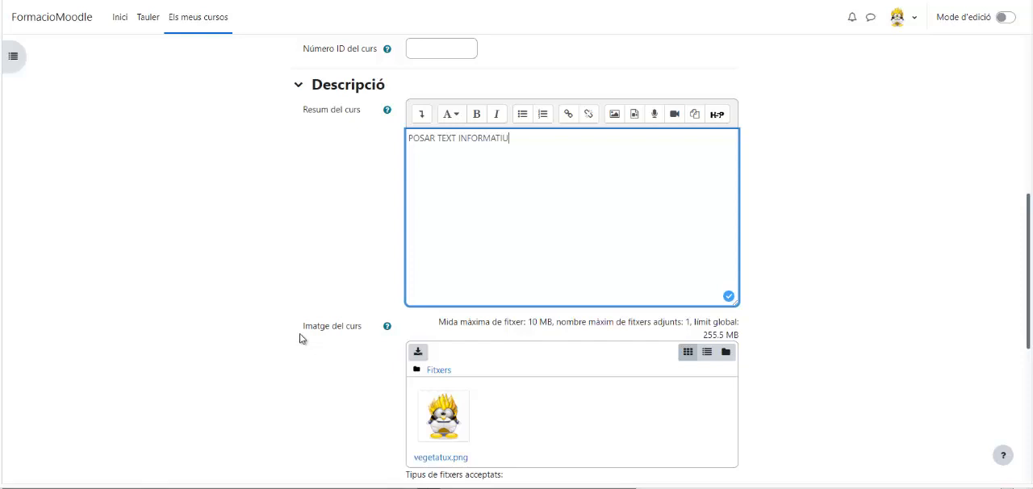
pyautogui.scroll(-5, 307, 331)
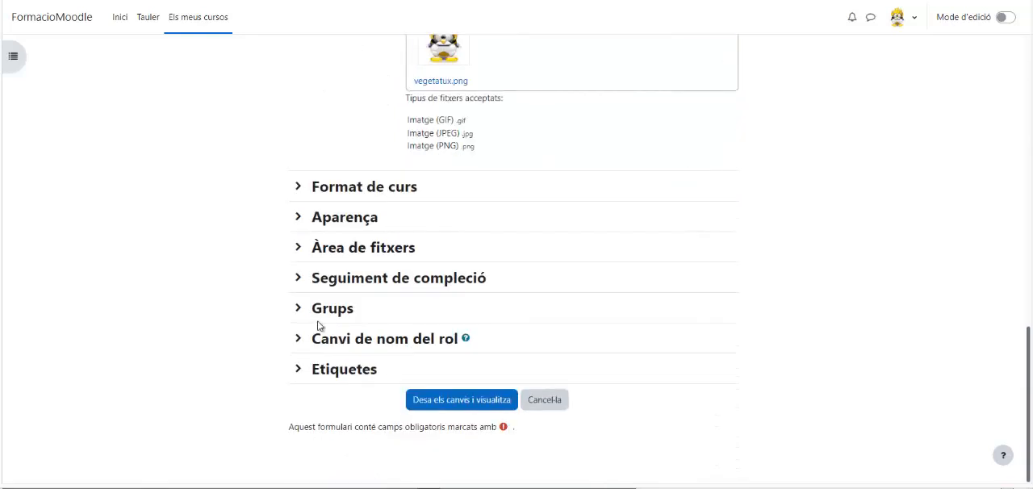
pyautogui.click(432, 401)
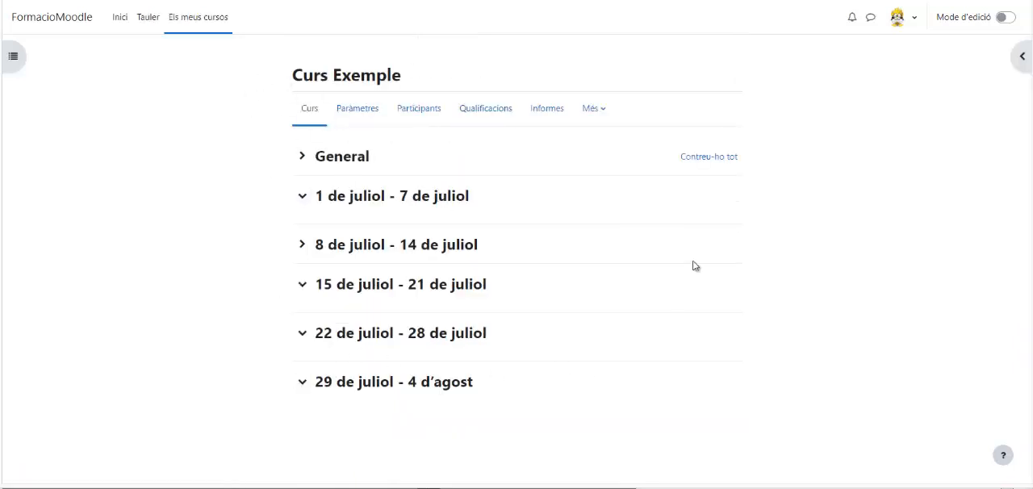
pyautogui.click(64, 26)
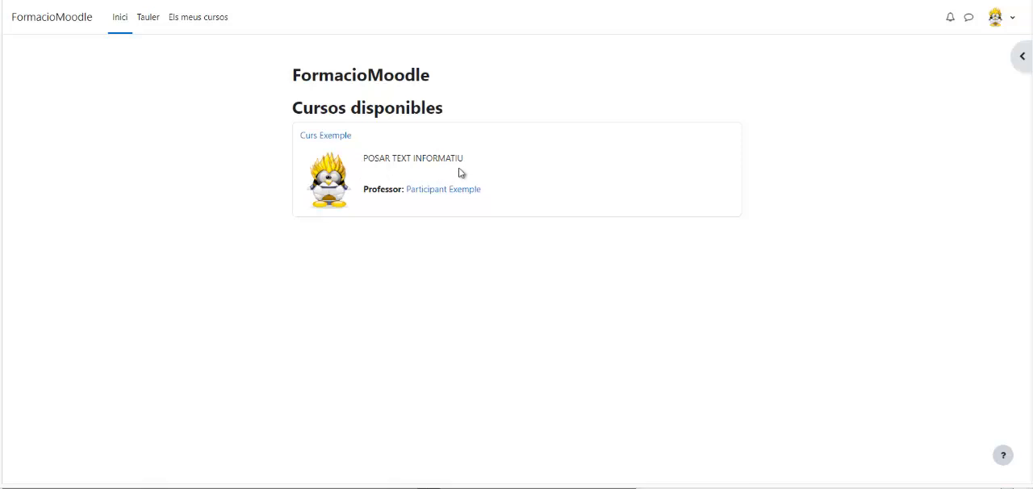
# - Set the format of Curs Exemple to "Format per temes" in its settings and save the changes
pyautogui.click(338, 142)
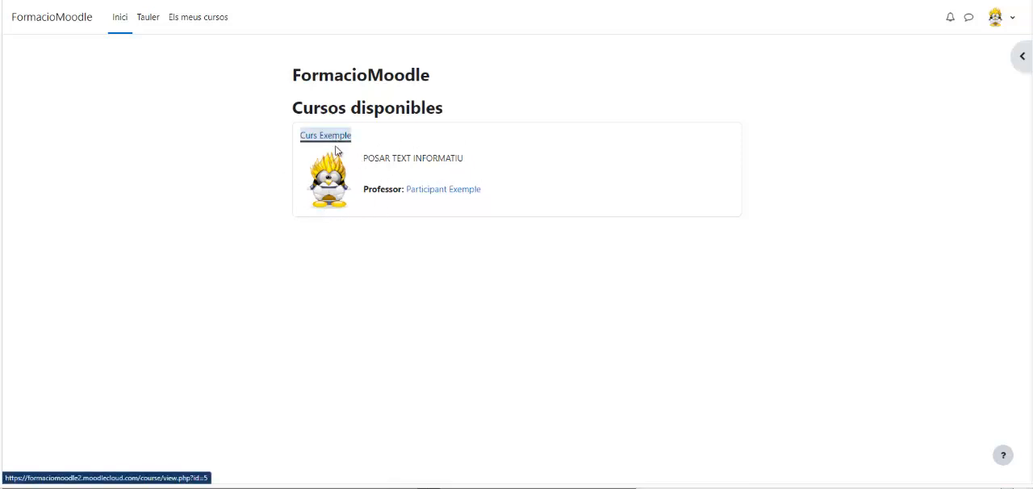
pyautogui.click(360, 113)
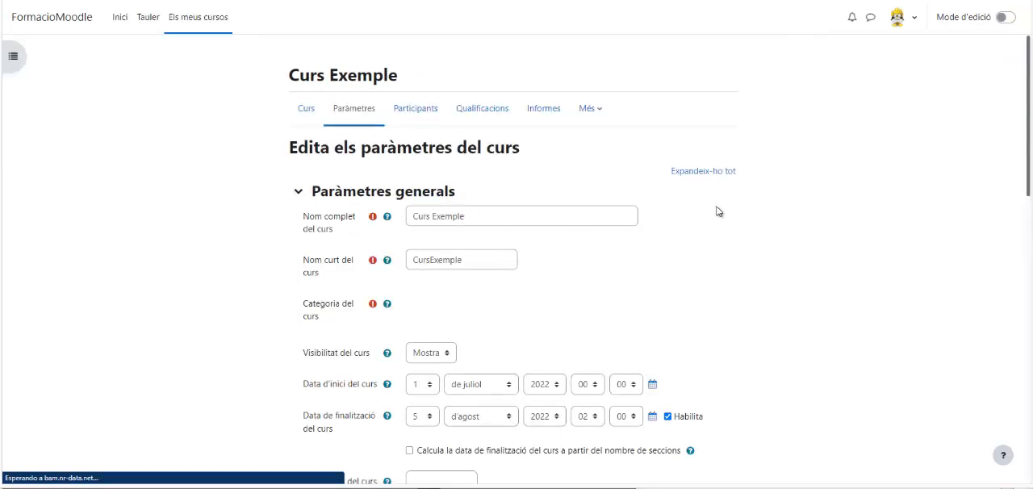
pyautogui.click(706, 173)
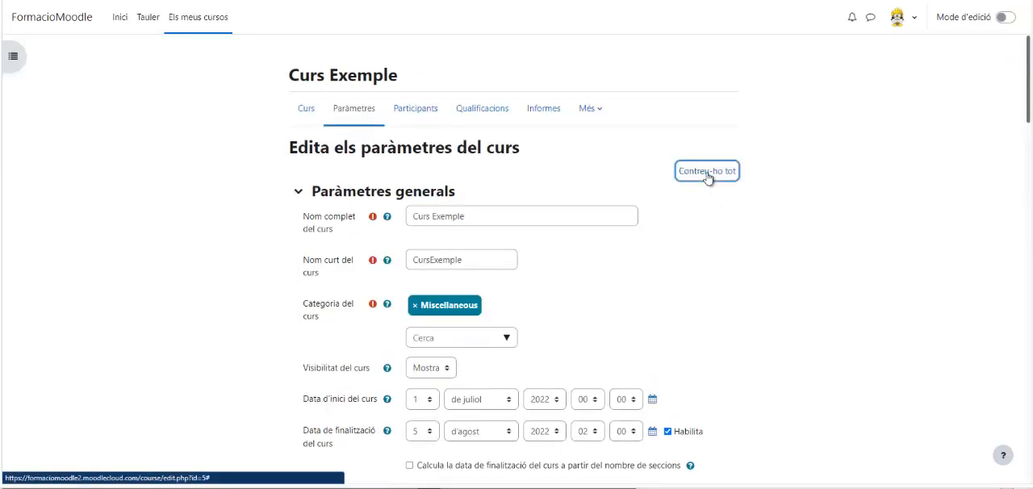
pyautogui.scroll(-5, 684, 247)
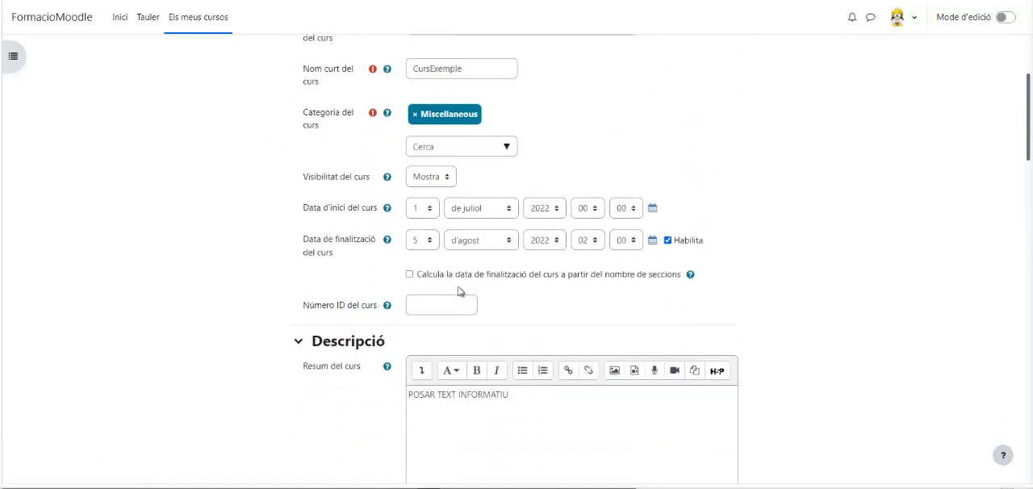
pyautogui.scroll(-6, 548, 243)
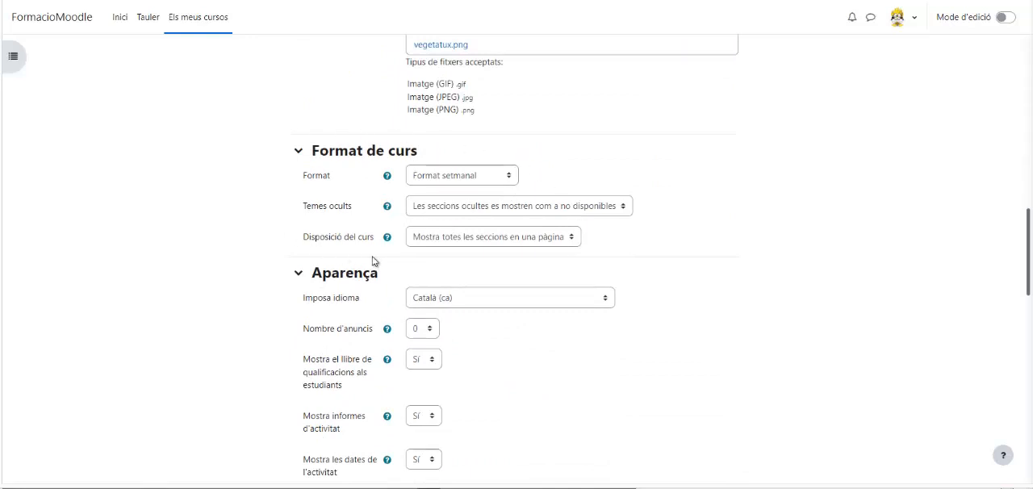
pyautogui.click(498, 175)
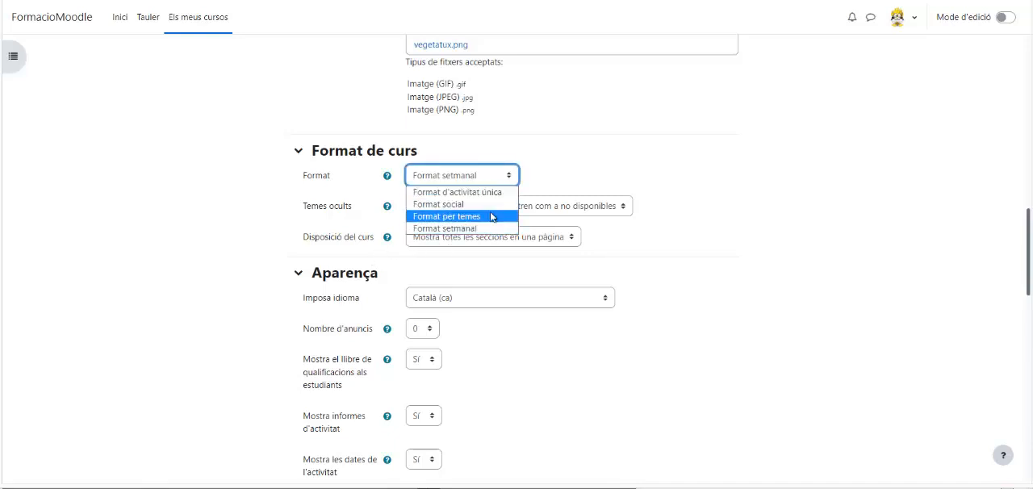
pyautogui.click(491, 216)
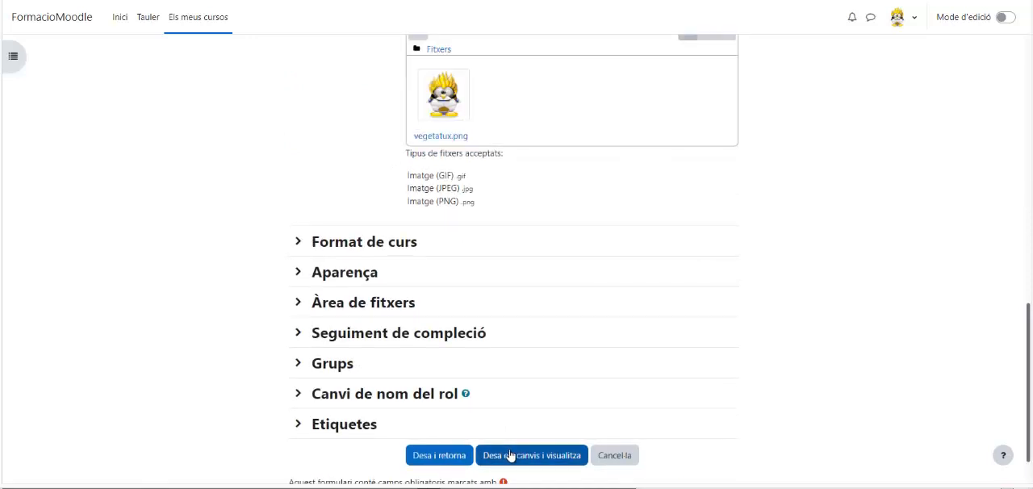
pyautogui.click(510, 456)
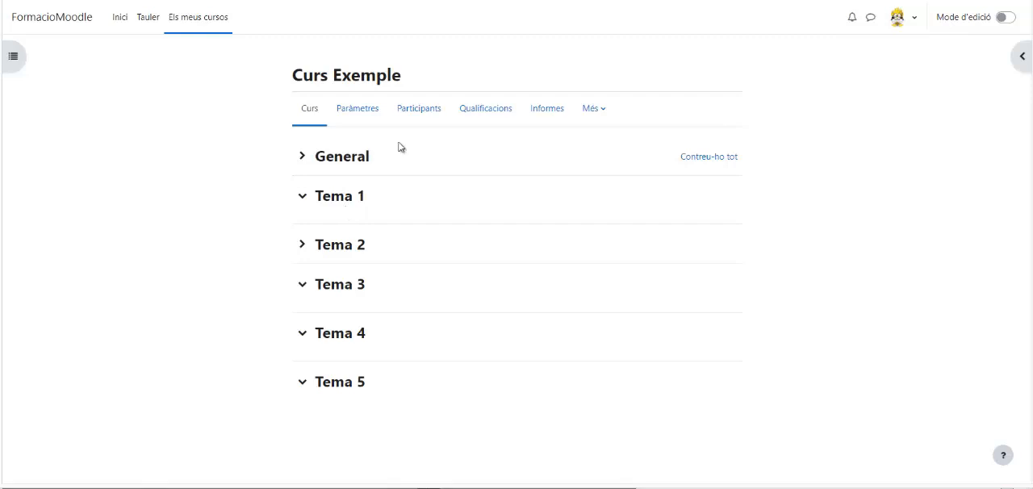
# - Turn on edit mode to review the course's topic sections, and turn it off again
pyautogui.click(1003, 19)
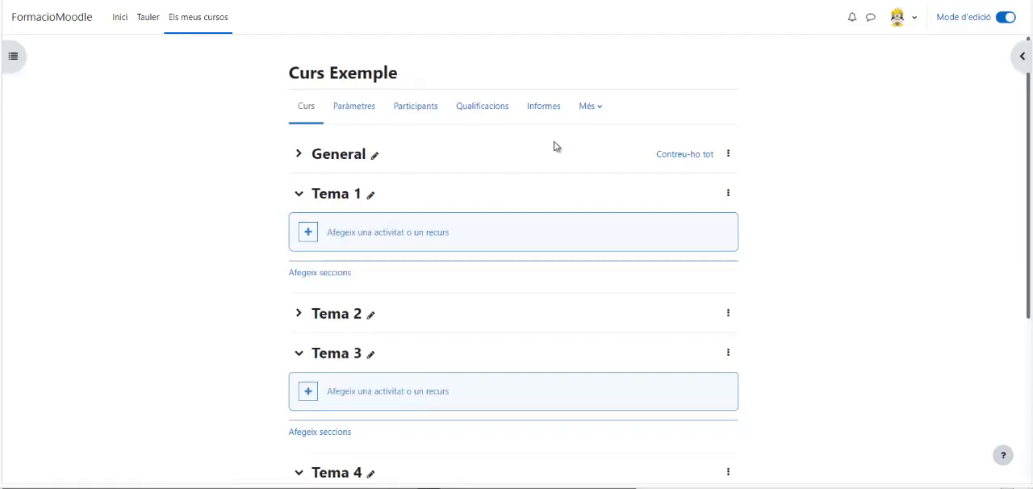
pyautogui.scroll(-3, 548, 153)
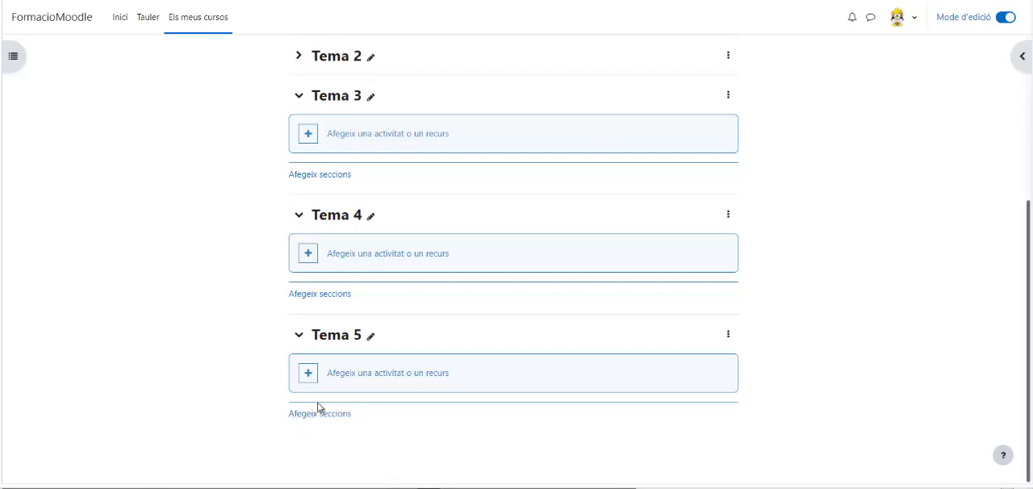
pyautogui.click(1004, 18)
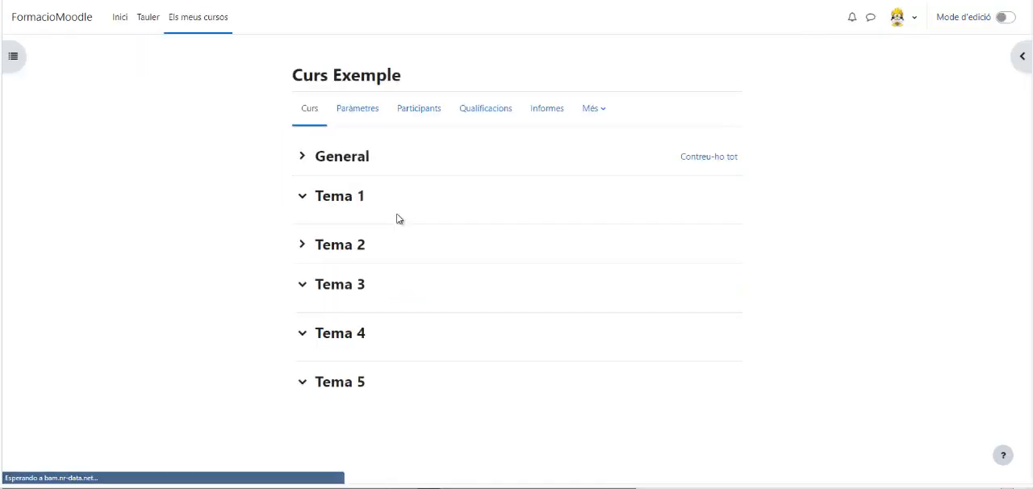
# - Set the course layout to "Mostra una secció per pàgina" in the course settings and save the changes
pyautogui.click(357, 108)
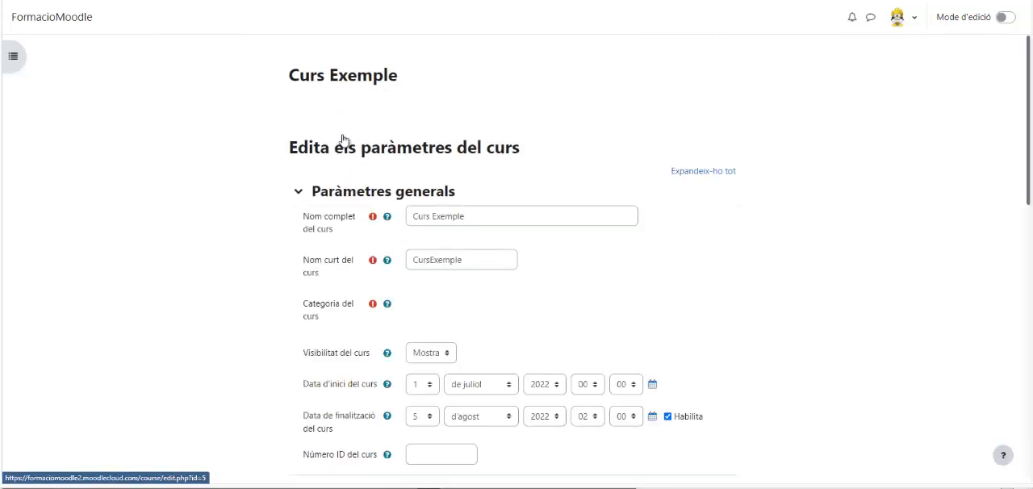
pyautogui.scroll(-1, 387, 161)
pyautogui.scroll(-10, 401, 176)
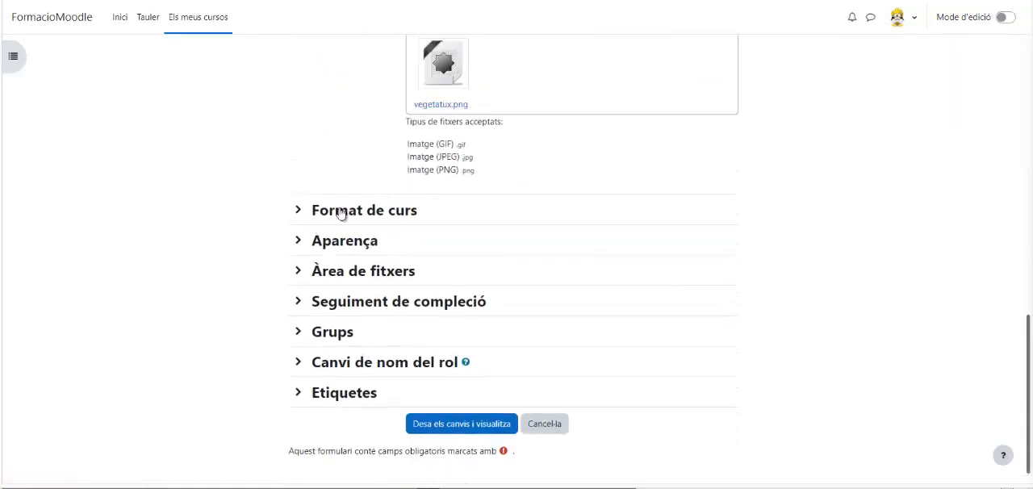
pyautogui.click(336, 211)
pyautogui.scroll(-1, 501, 210)
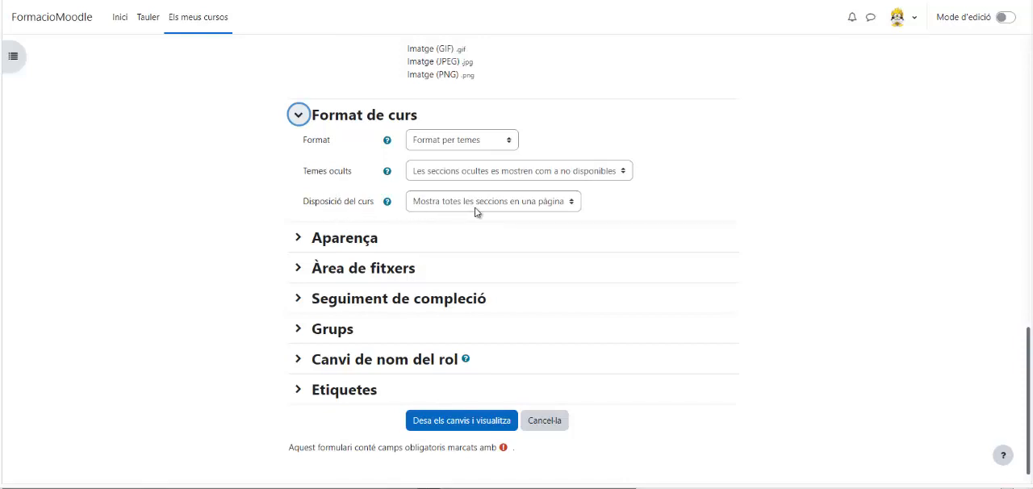
pyautogui.click(535, 207)
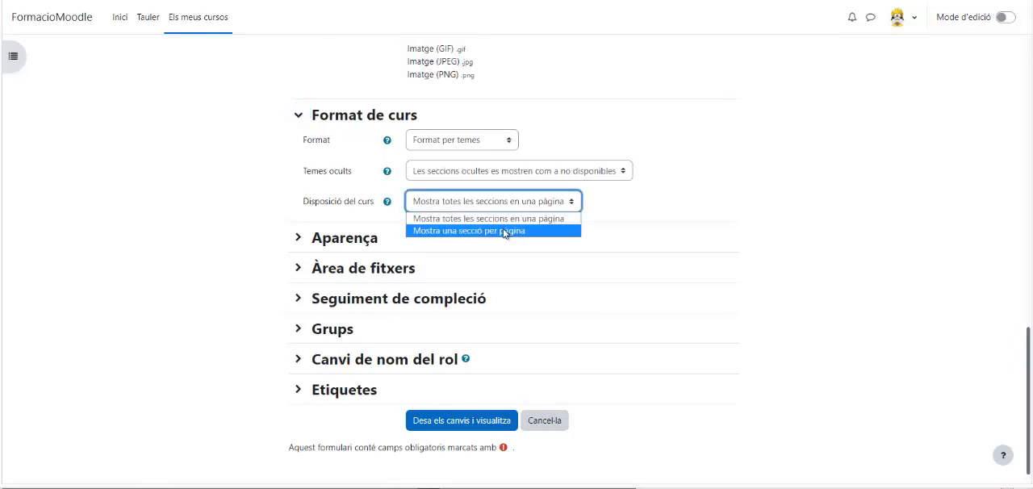
pyautogui.click(503, 232)
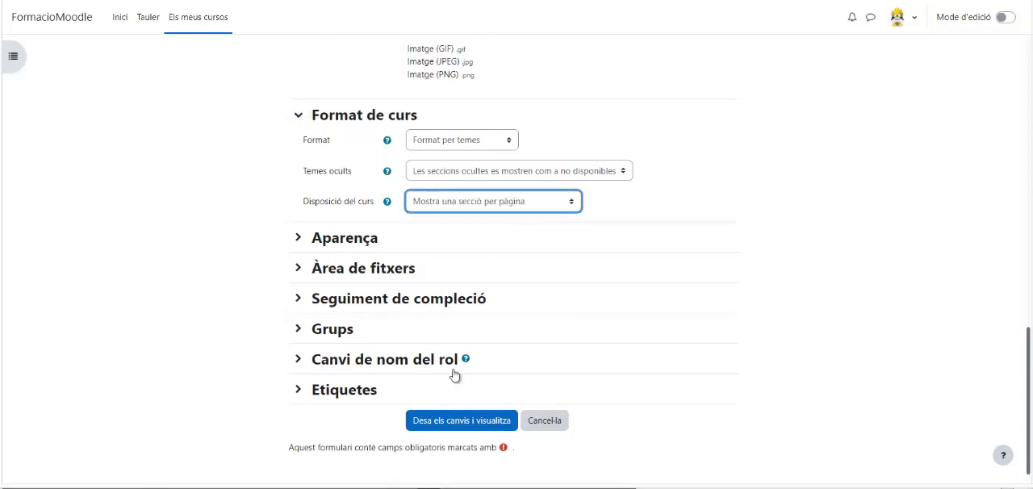
pyautogui.click(460, 429)
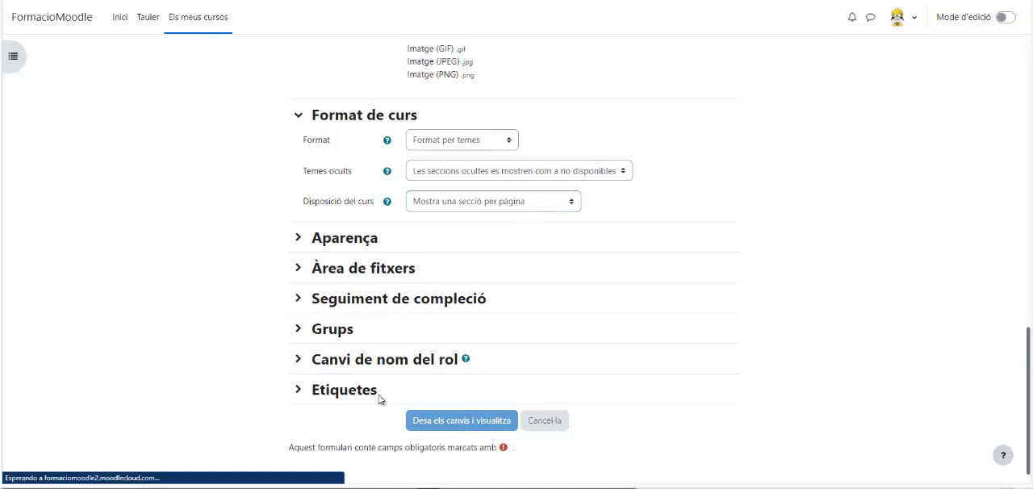
# - Review the list of topics on the course page and open Tema 1
pyautogui.scroll(-2, 497, 334)
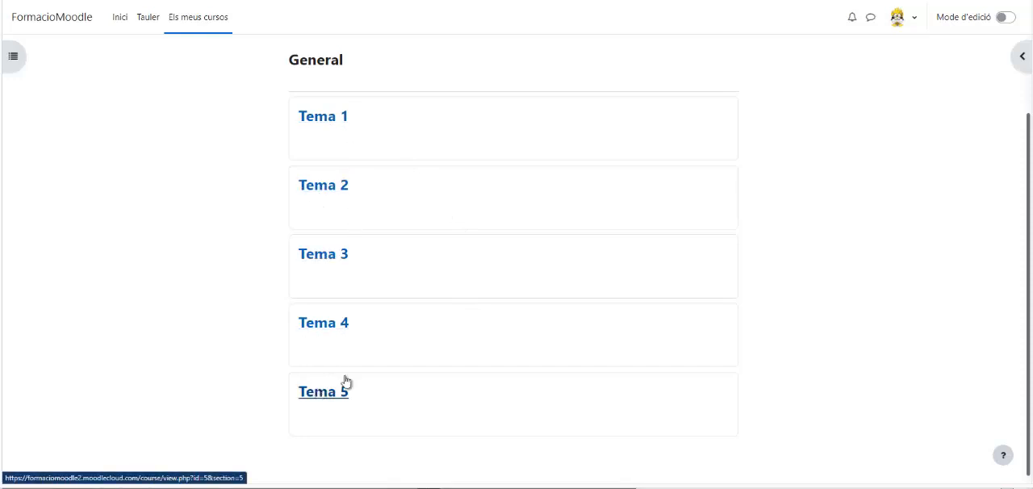
pyautogui.click(321, 119)
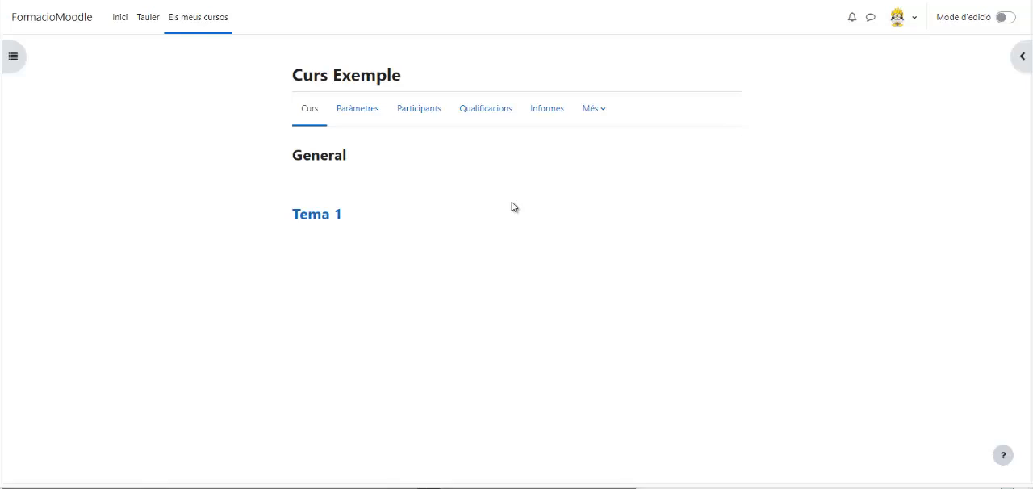
# - Set the course layout to "Mostra totes les seccions en una pàgina" in the settings of Curs Exemple
pyautogui.click(373, 119)
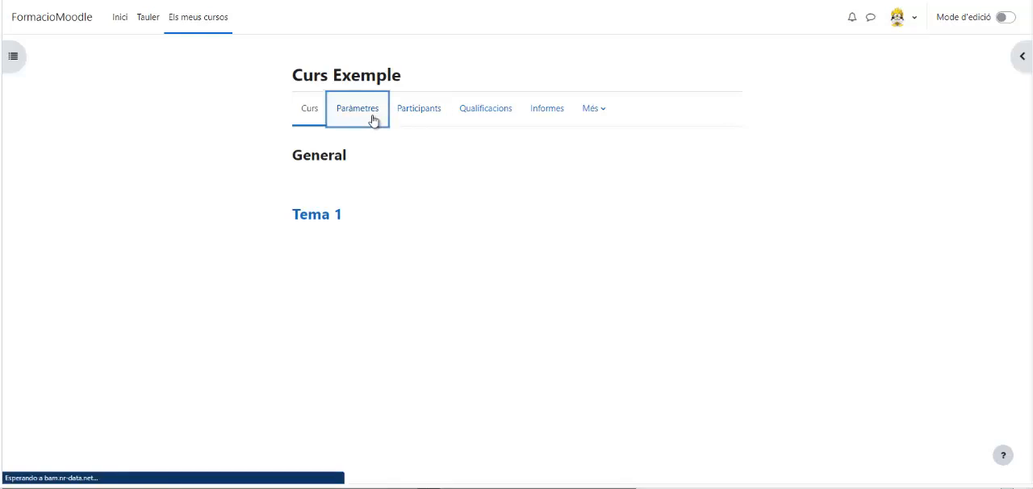
pyautogui.scroll(-8, 481, 198)
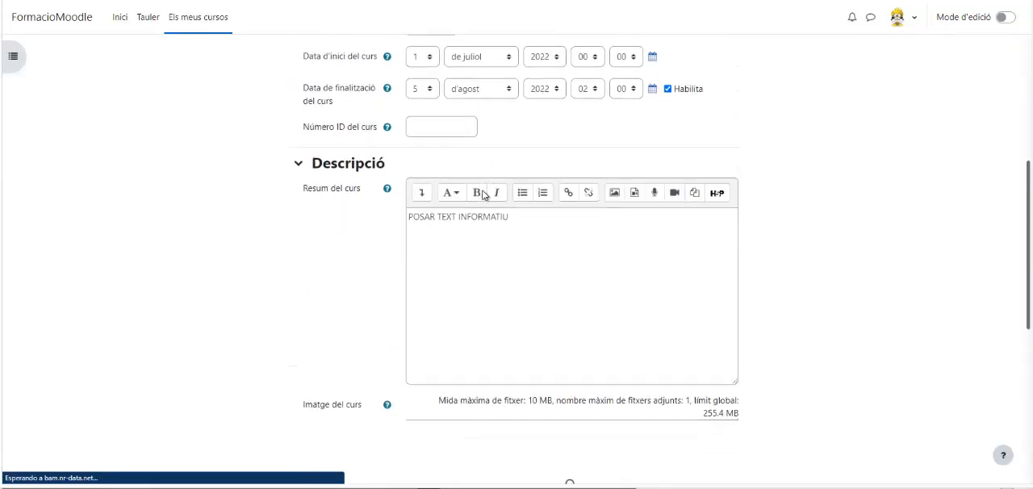
pyautogui.click(390, 304)
pyautogui.scroll(-3, 411, 309)
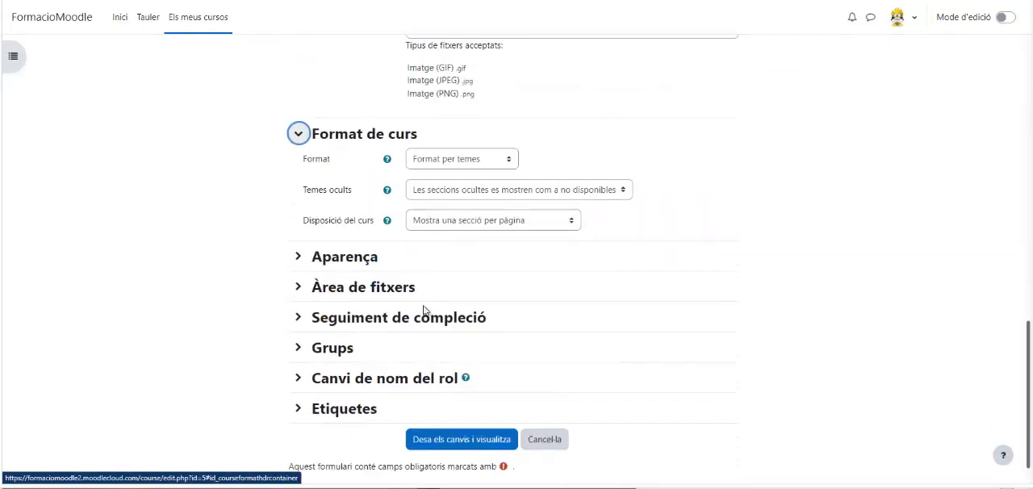
pyautogui.click(521, 201)
pyautogui.click(513, 214)
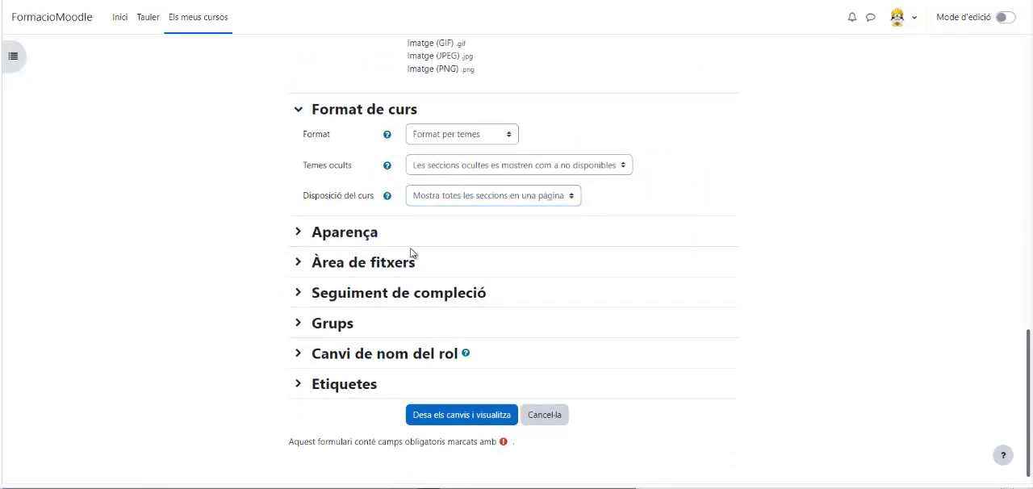
# - Review the Aparença, Àrea de fitxers, Seguiment de compleció and Grups settings, and save the course changes
pyautogui.click(346, 234)
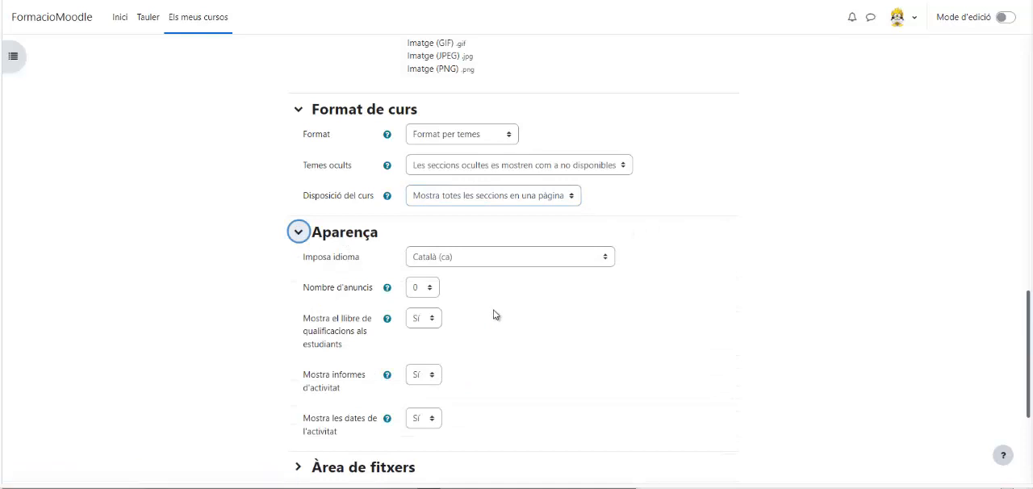
pyautogui.scroll(-3, 495, 315)
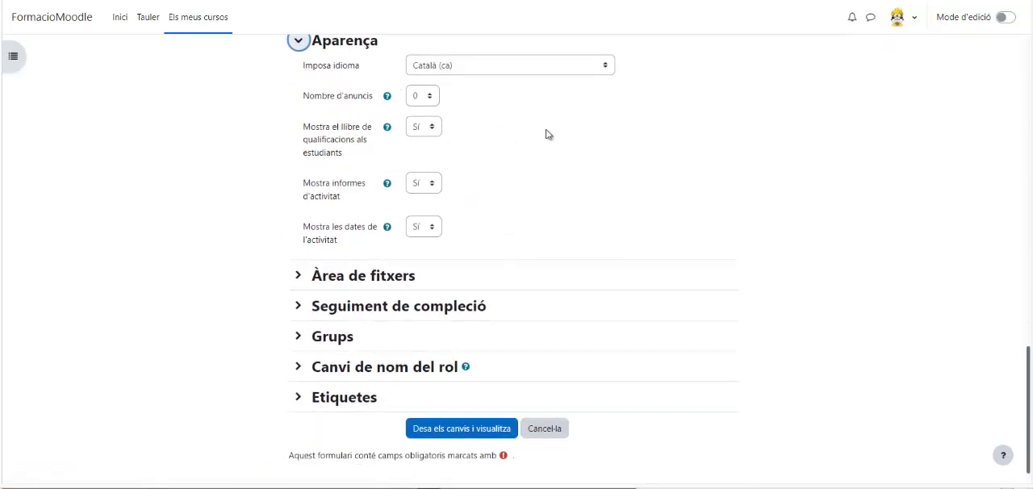
pyautogui.click(376, 277)
pyautogui.scroll(-1, 378, 279)
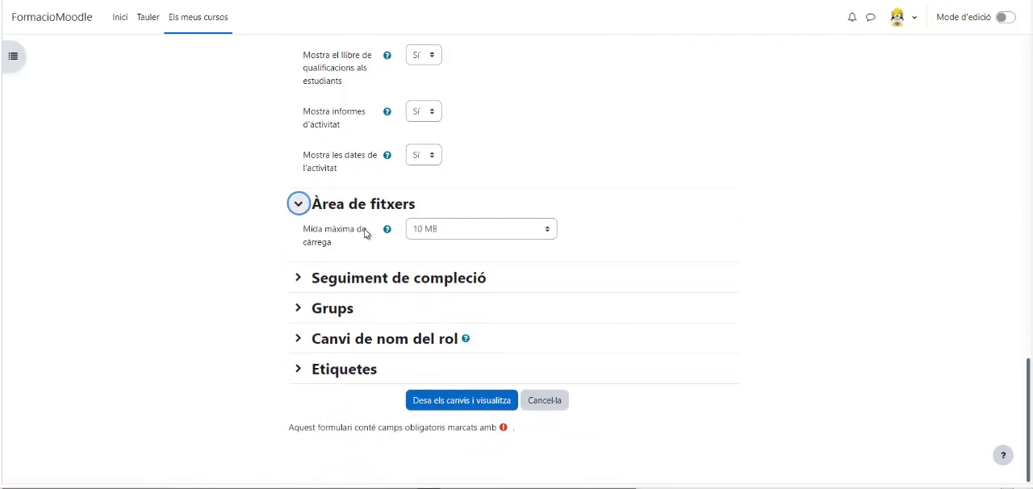
pyautogui.click(356, 277)
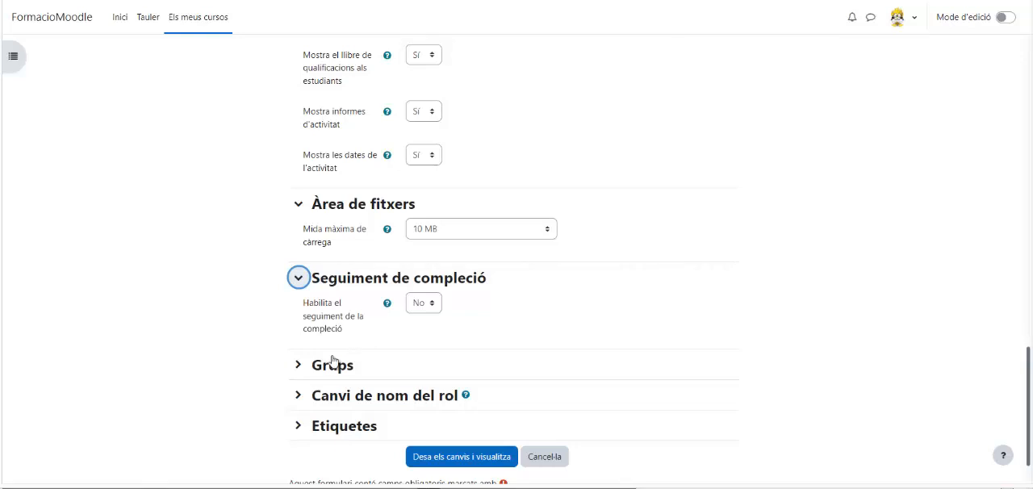
pyautogui.click(327, 367)
pyautogui.scroll(-2, 534, 258)
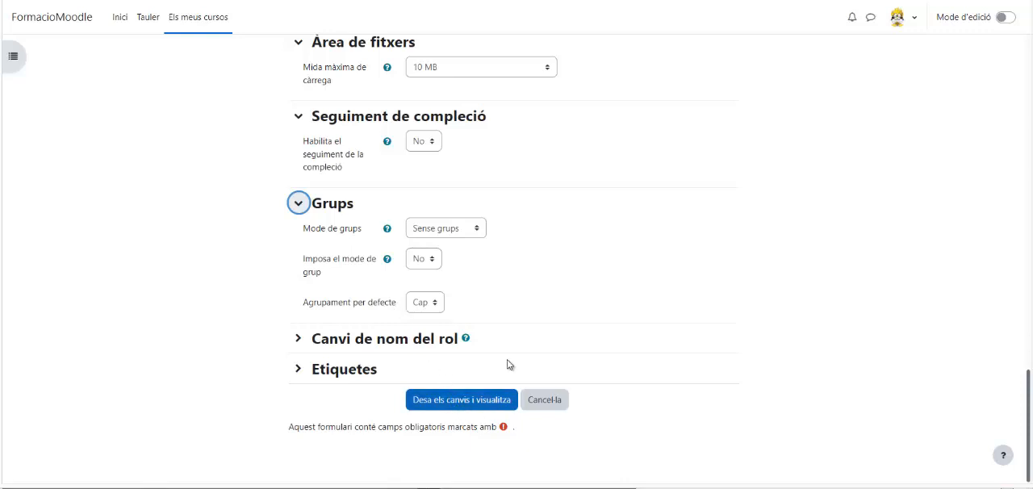
pyautogui.click(464, 402)
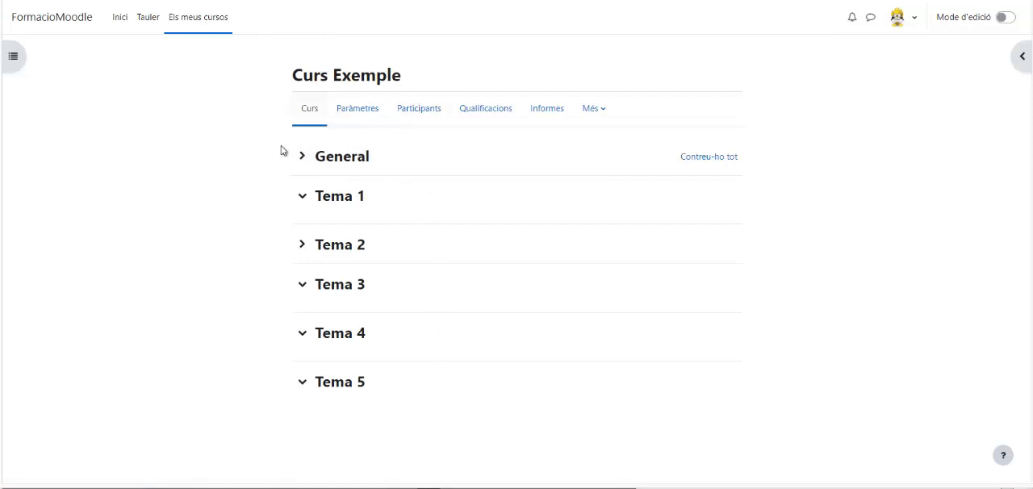
# - Open the course index of Curs Exemple to view its list of sections
pyautogui.click(13, 56)
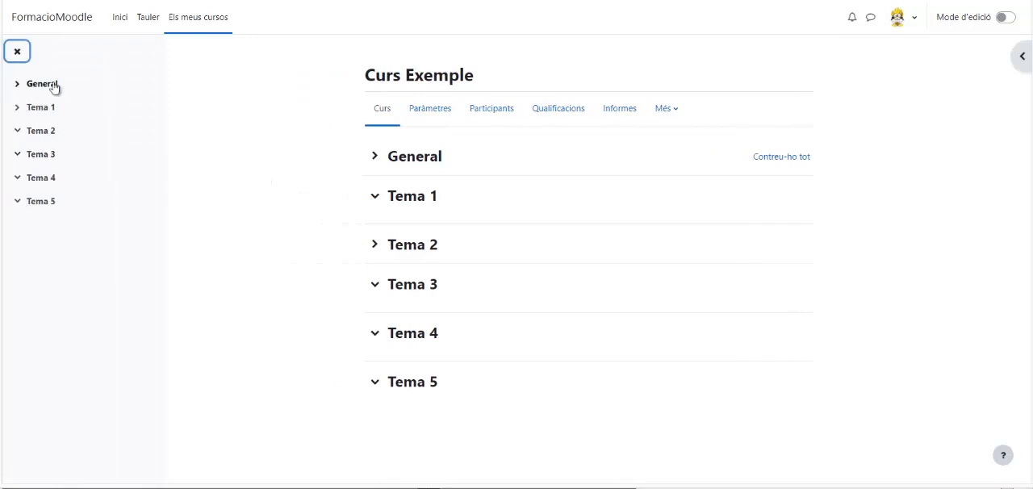